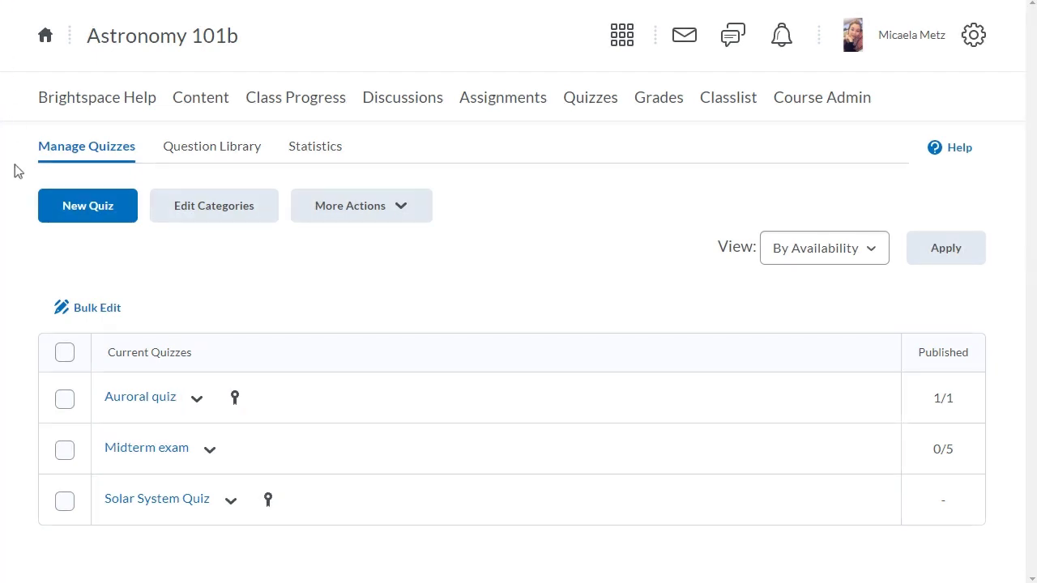
- Open the Auroral quiz's Add/Edit Questions editor, accepting that edits only affect future attempts
{"action": "left_click", "coordinate": [197, 401]}
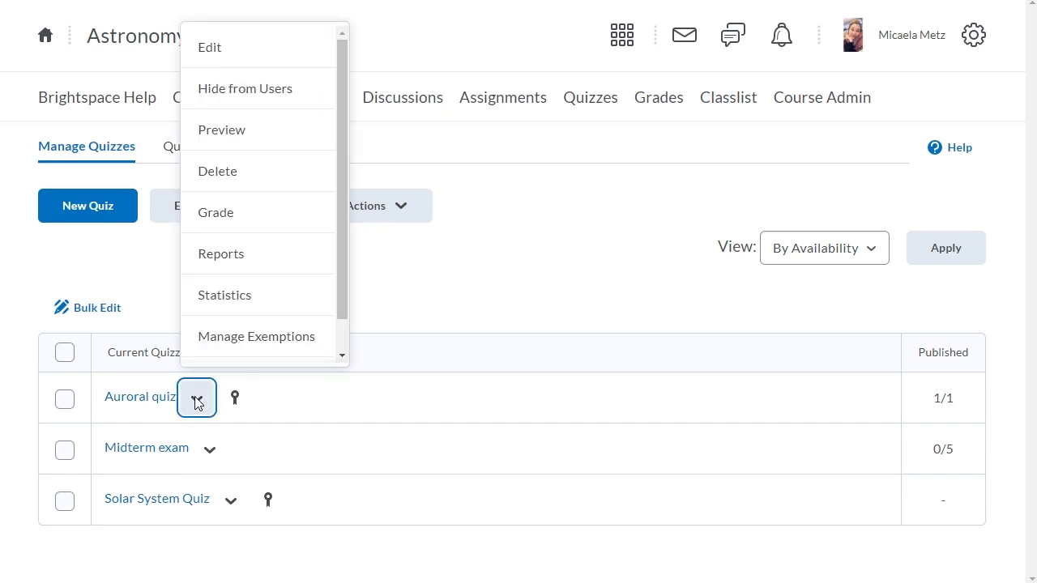
{"action": "left_click", "coordinate": [210, 48]}
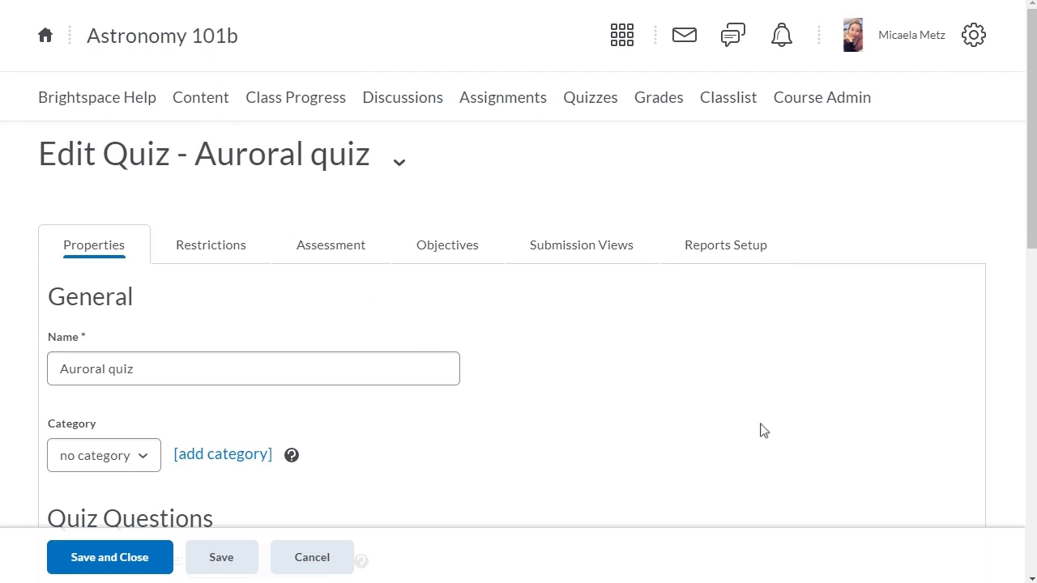
{"action": "left_click", "coordinate": [1030, 448]}
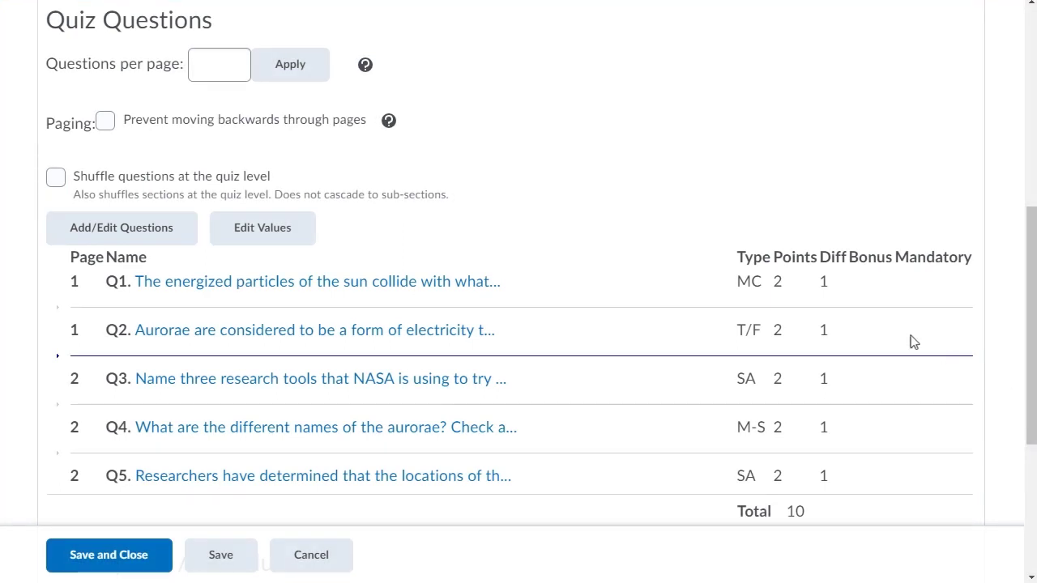
{"action": "left_click", "coordinate": [109, 230]}
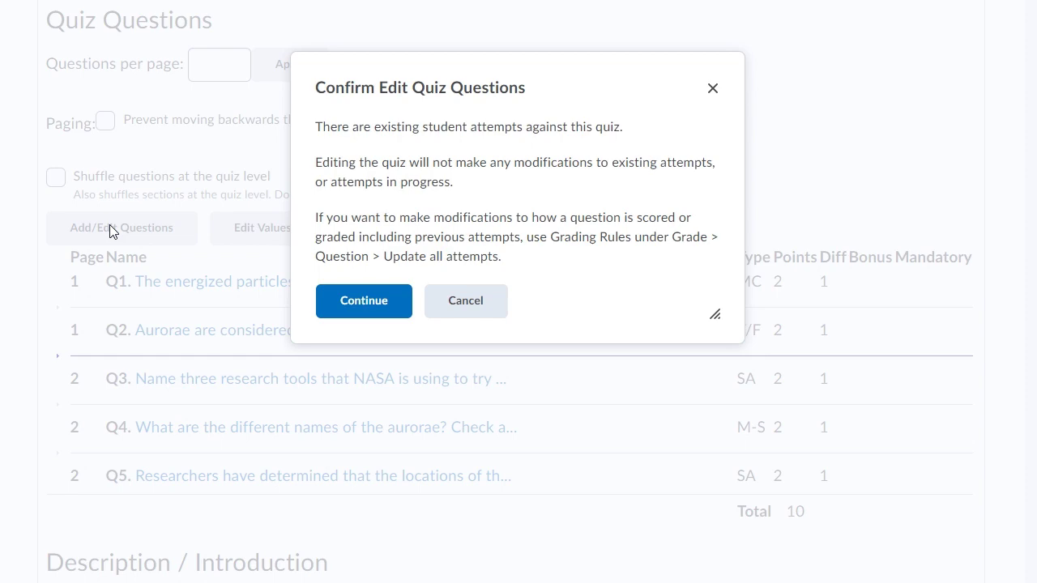
{"action": "key", "text": "Tab"}
- Change question 1's correct answer to 'Hydrogen and nitrogen' and save it
{"action": "left_click", "coordinate": [362, 301]}
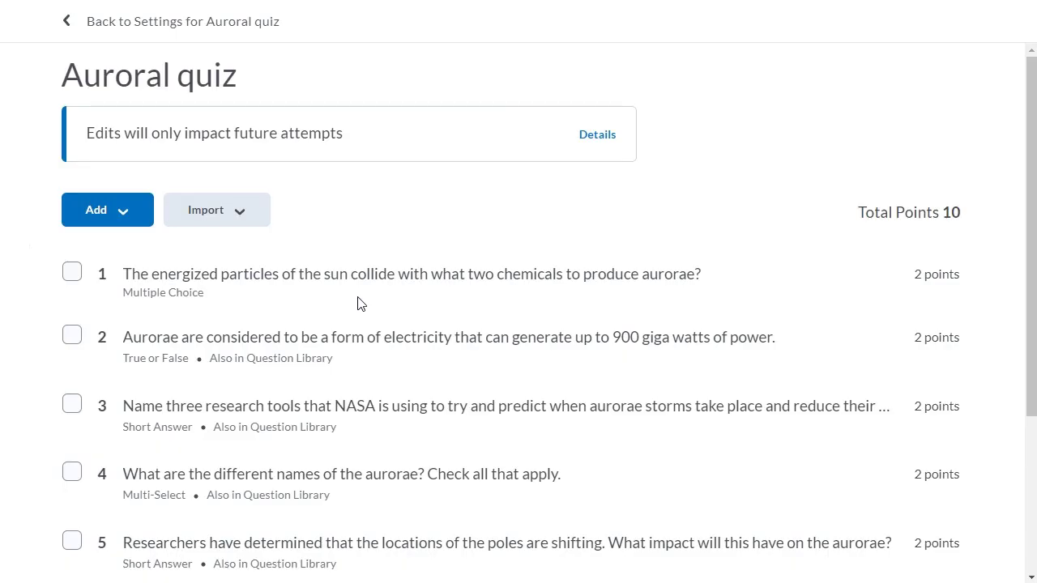
{"action": "key", "text": "Tab"}
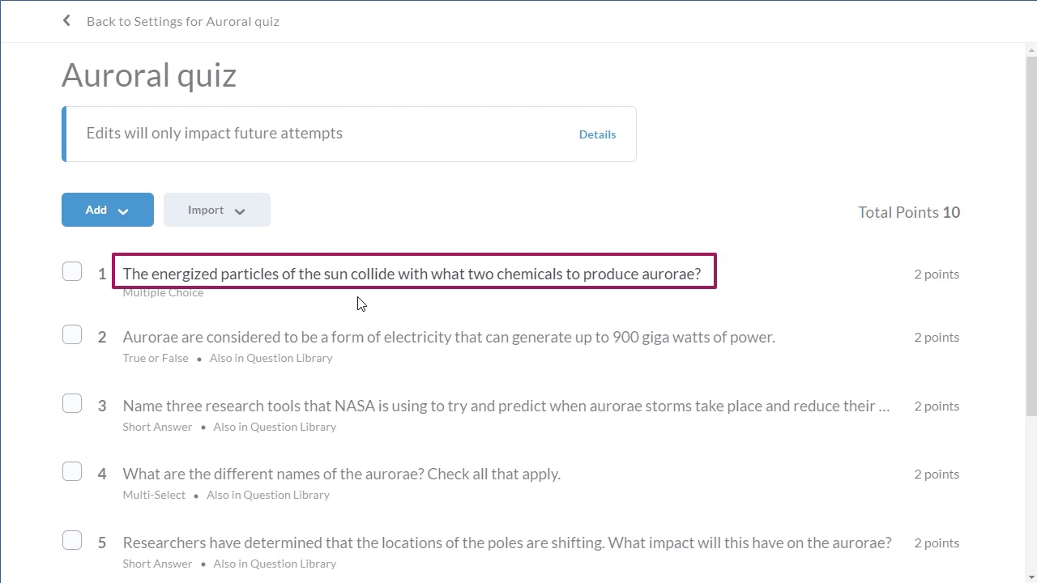
{"action": "left_click", "coordinate": [405, 275]}
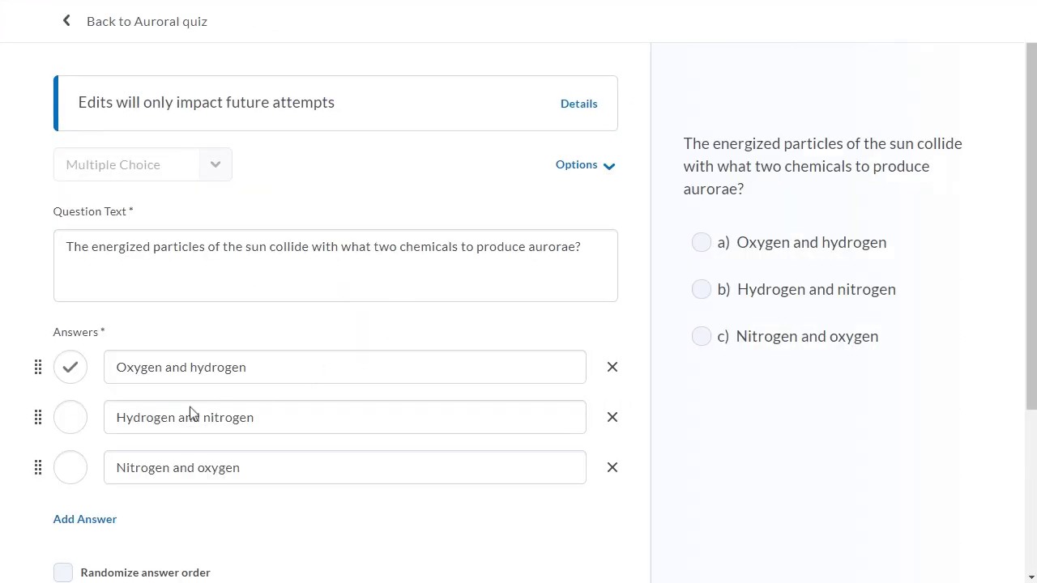
{"action": "left_click", "coordinate": [70, 418]}
{"action": "left_click", "coordinate": [1031, 554]}
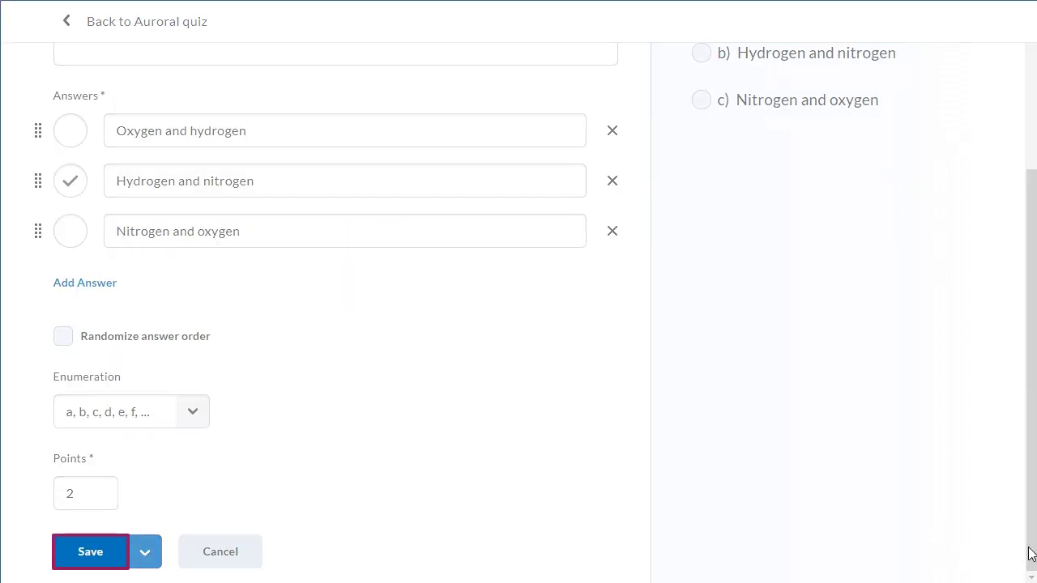
{"action": "left_click", "coordinate": [87, 551]}
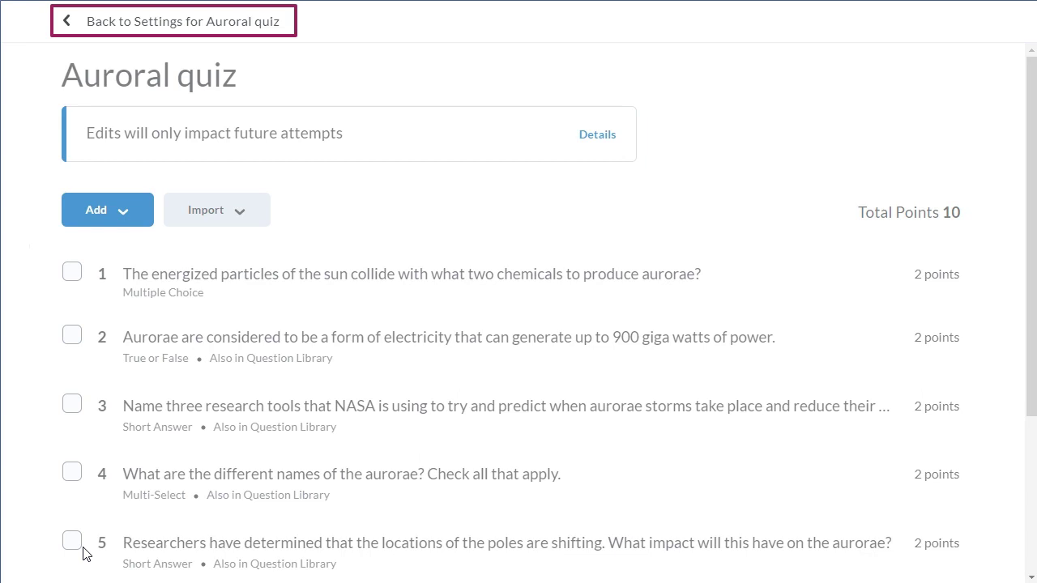
- Go back to the Auroral quiz settings and save and close the quiz
{"action": "left_click", "coordinate": [161, 22]}
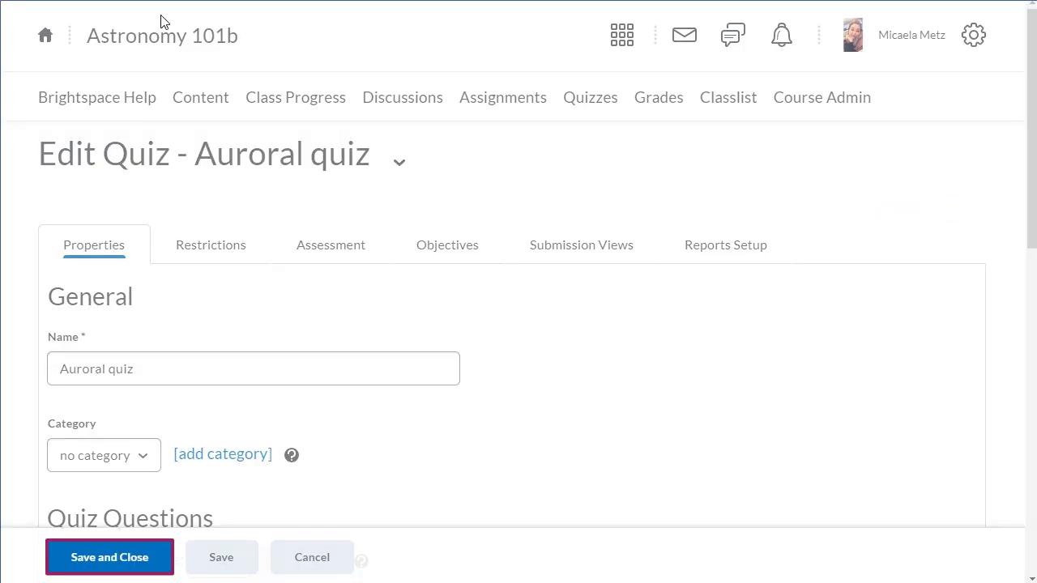
{"action": "left_click", "coordinate": [104, 558]}
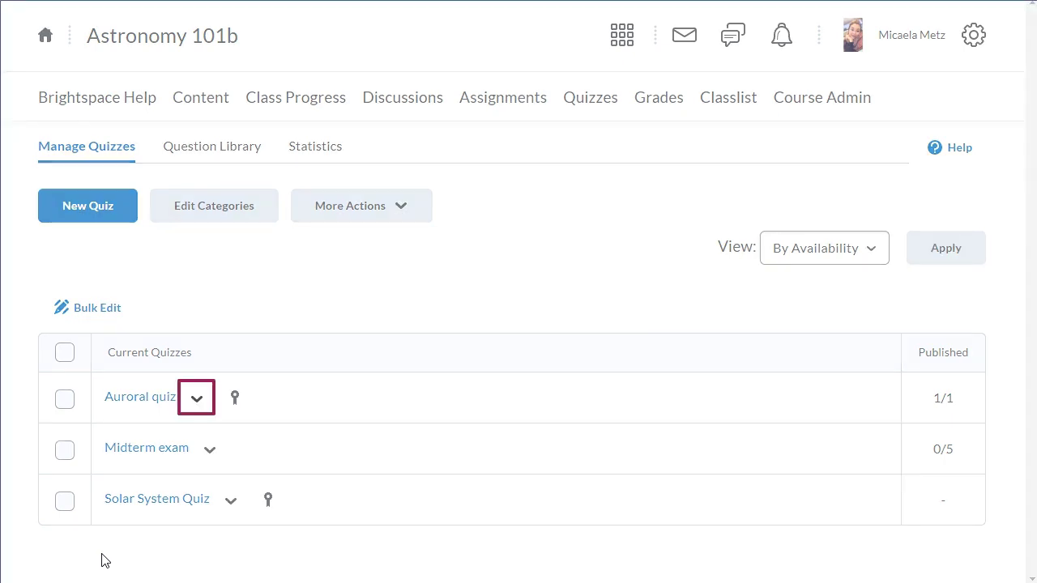
- Show the Auroral quiz's grading by question, down to the removed original question 1
{"action": "left_click", "coordinate": [197, 401]}
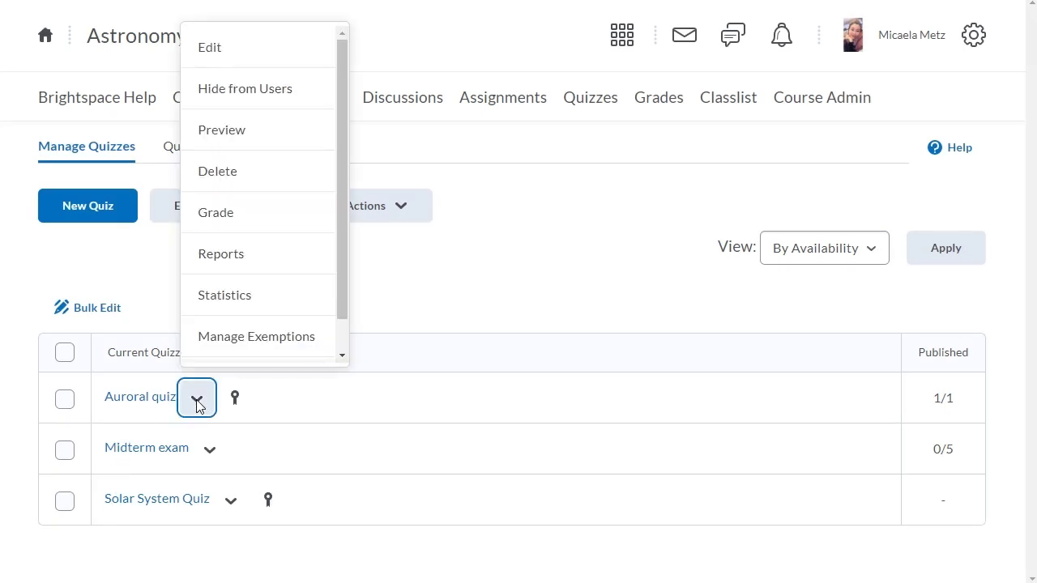
{"action": "left_click", "coordinate": [217, 213]}
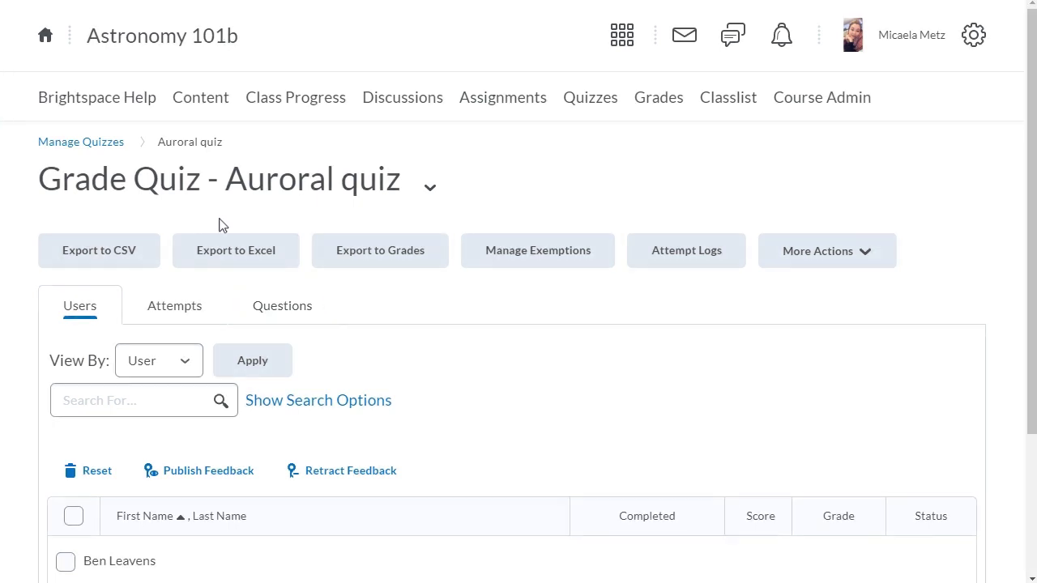
{"action": "left_click", "coordinate": [278, 308]}
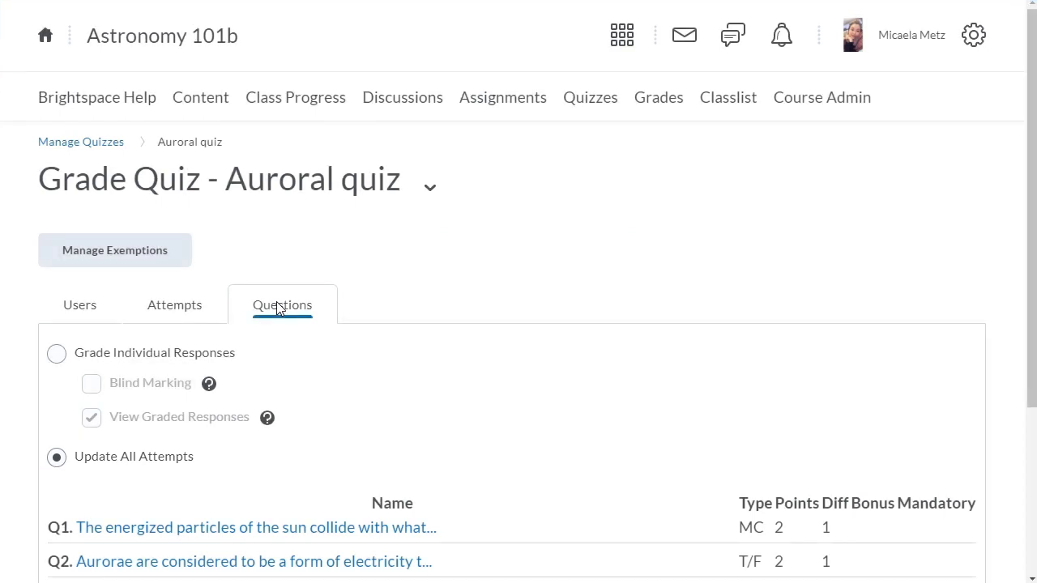
{"action": "scroll", "coordinate": [275, 301], "scroll_direction": "down", "scroll_amount": 3}
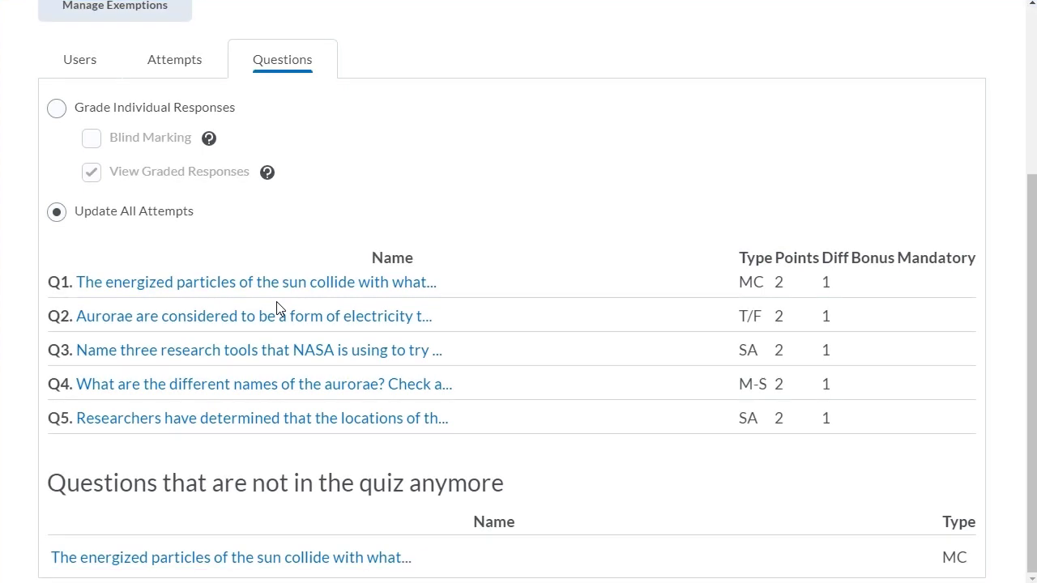
- Regrade the removed original question 1 to give 1 point to attempts choosing answer 2
{"action": "left_click", "coordinate": [165, 559]}
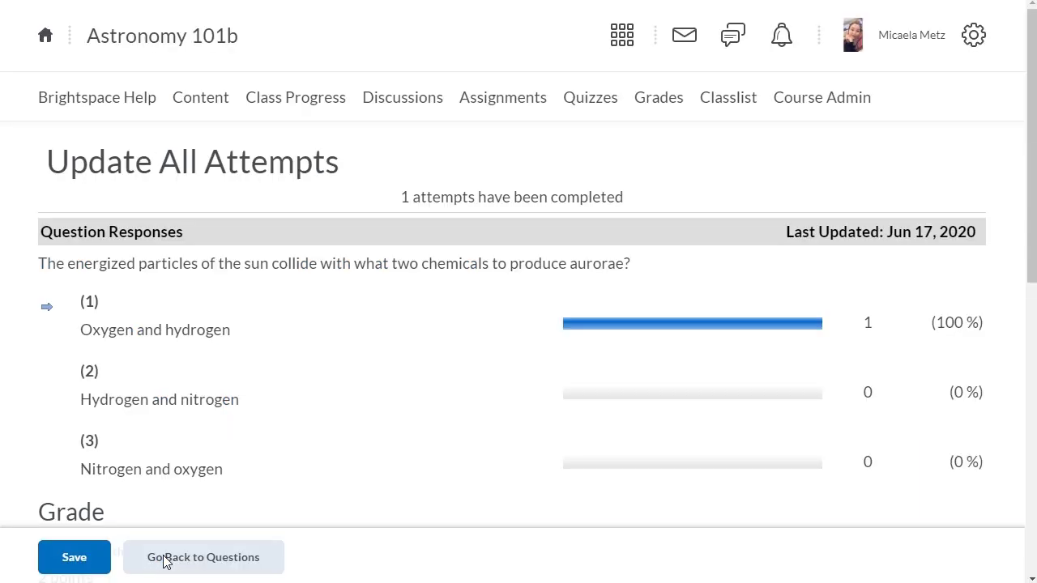
{"action": "scroll", "coordinate": [1030, 565], "scroll_direction": "down", "scroll_amount": 5}
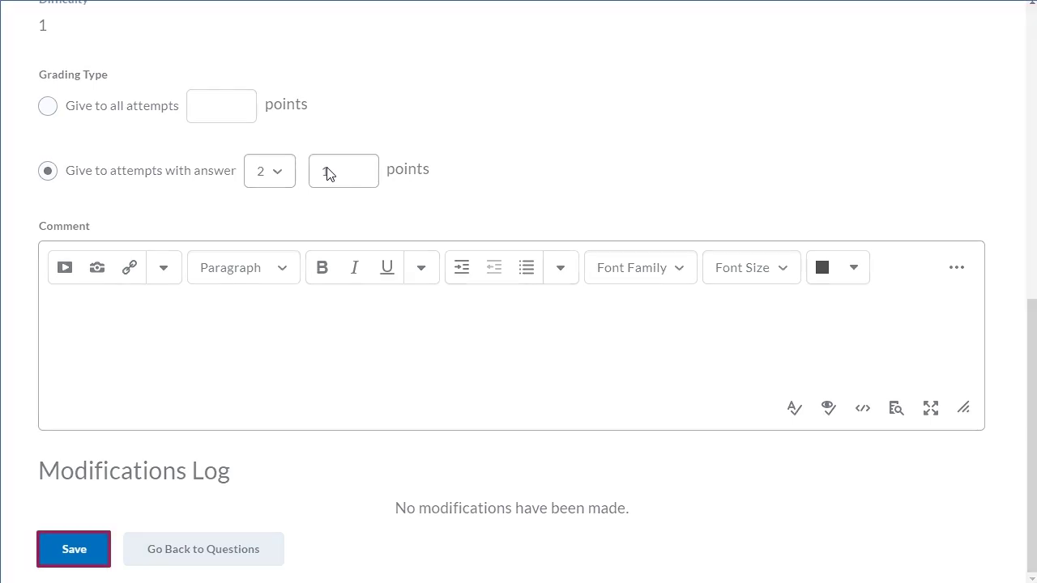
{"action": "left_click", "coordinate": [72, 551]}
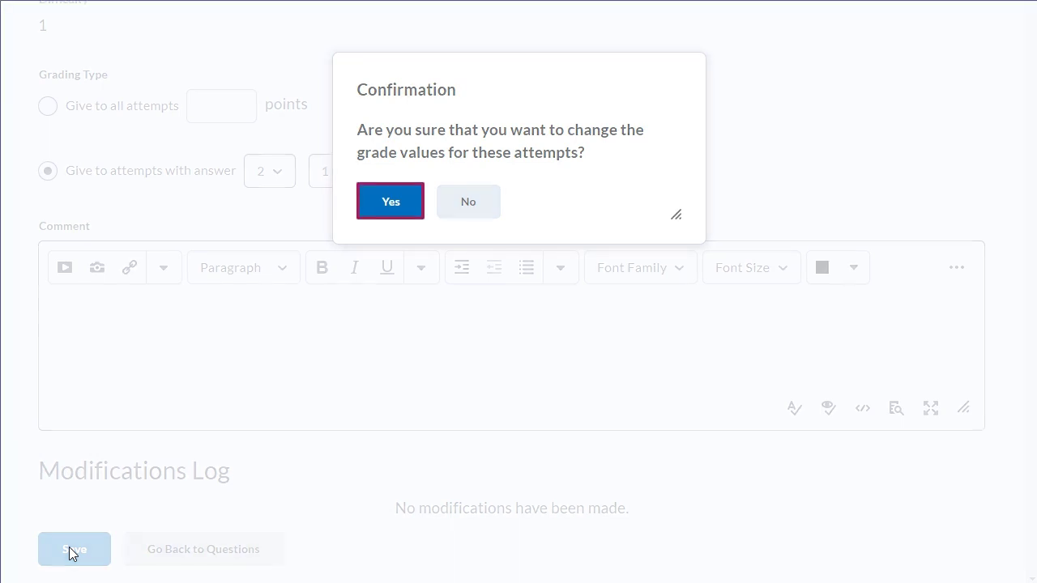
- Confirm the grade change and return to the Auroral quiz grading overview
{"action": "left_click", "coordinate": [393, 199]}
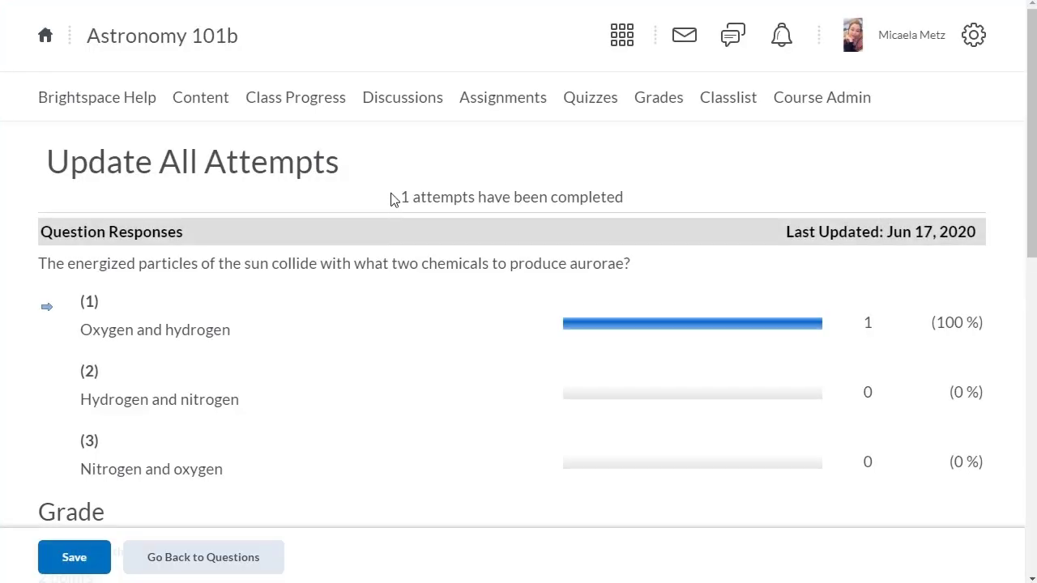
{"action": "left_click", "coordinate": [200, 557]}
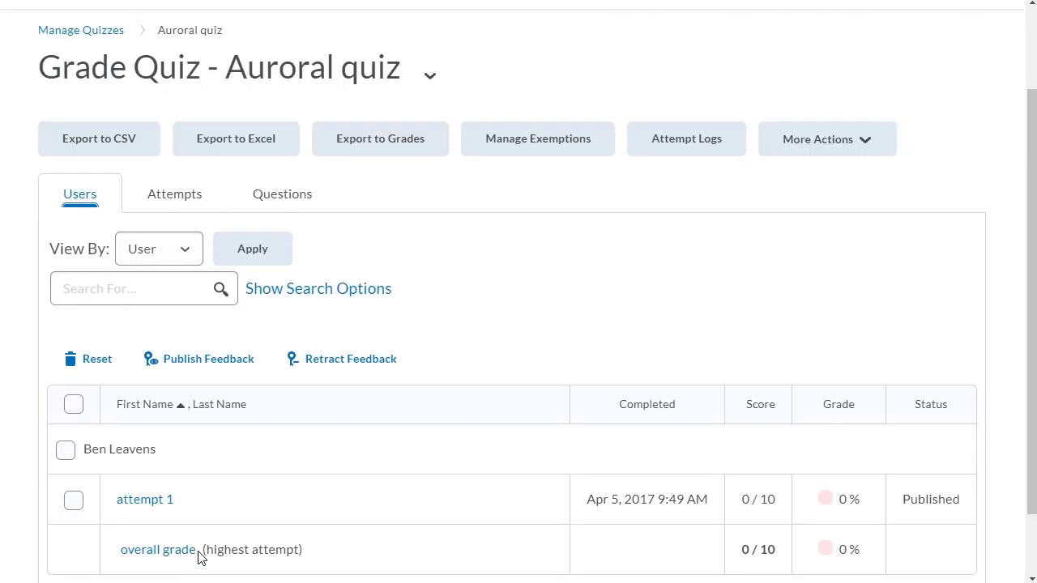